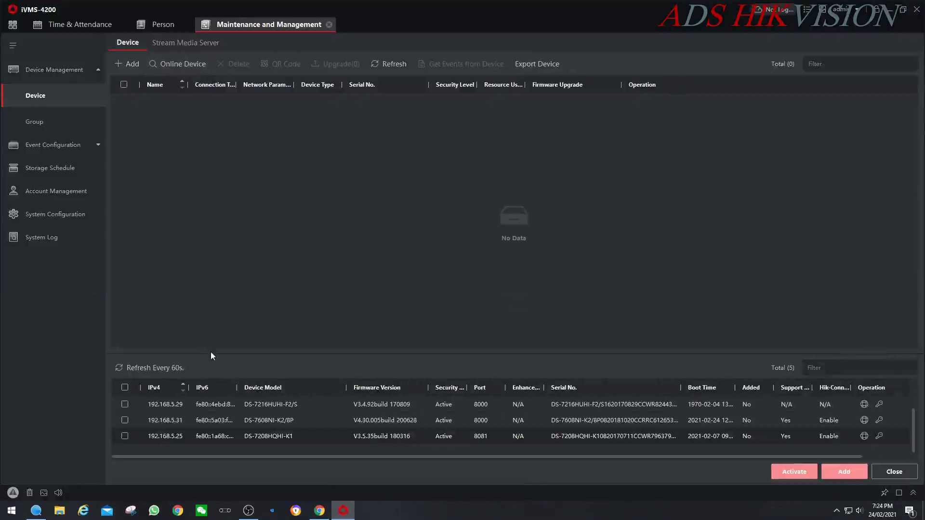
- Add the 192.168.5.144 terminal as 'ADS Time attendance' with admin login and time synchronization enabled
left_click_drag(212, 354, 246, 200)
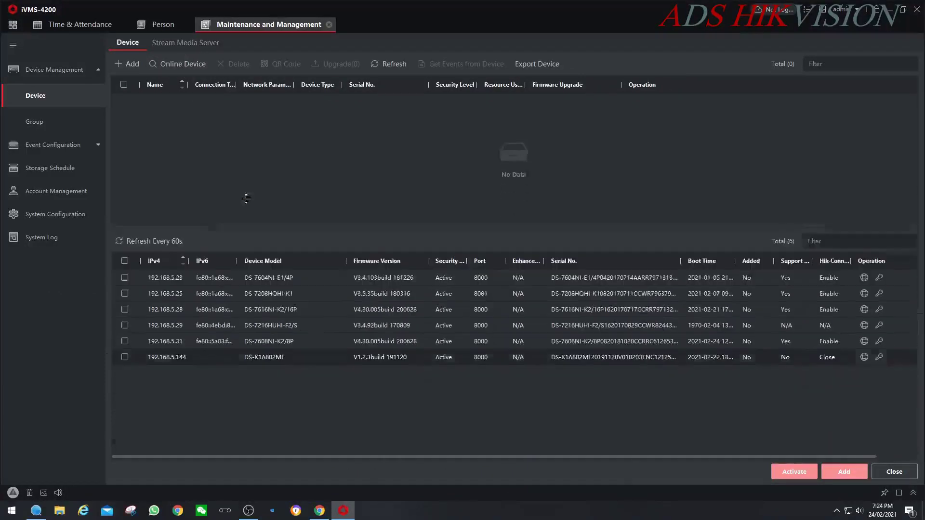
left_click(125, 319)
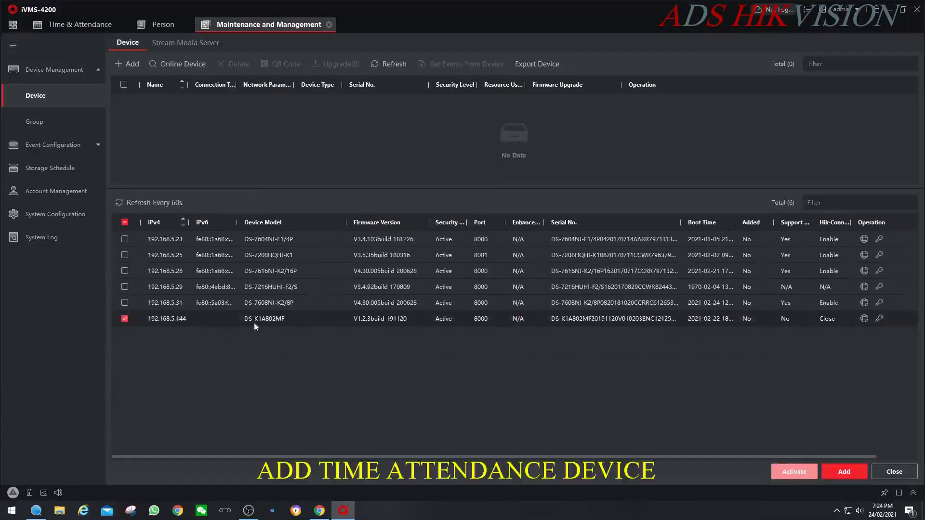
left_click(829, 473)
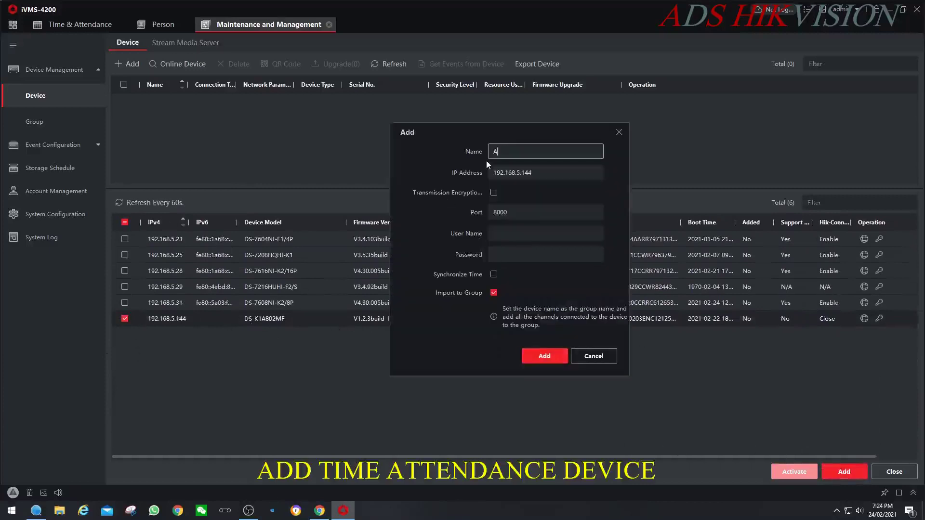
type("ADS Time attendance")
left_click(500, 230)
type("admin")
key("Tab")
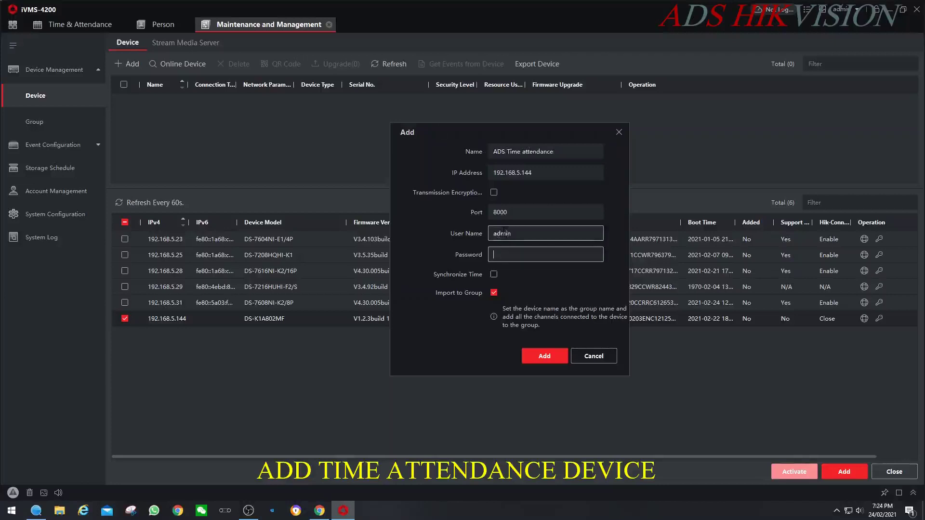
type("********")
left_click(494, 274)
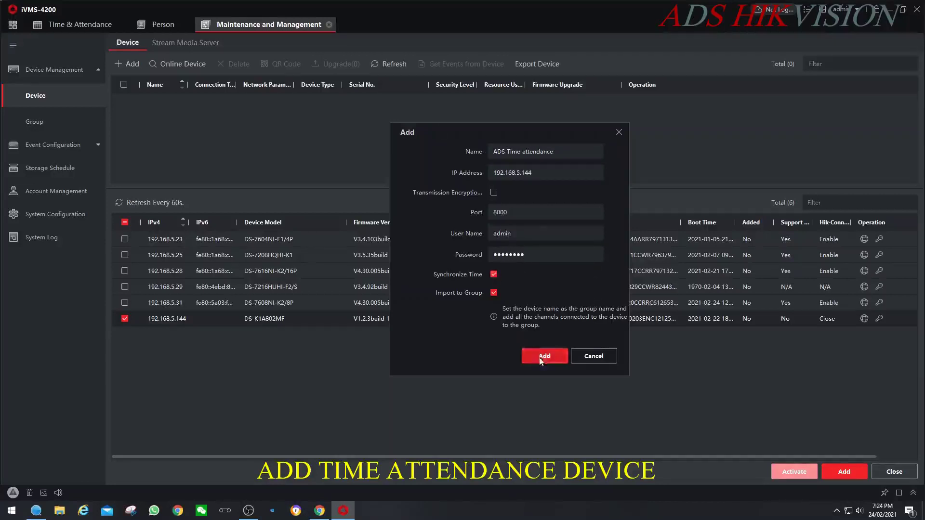
left_click(545, 356)
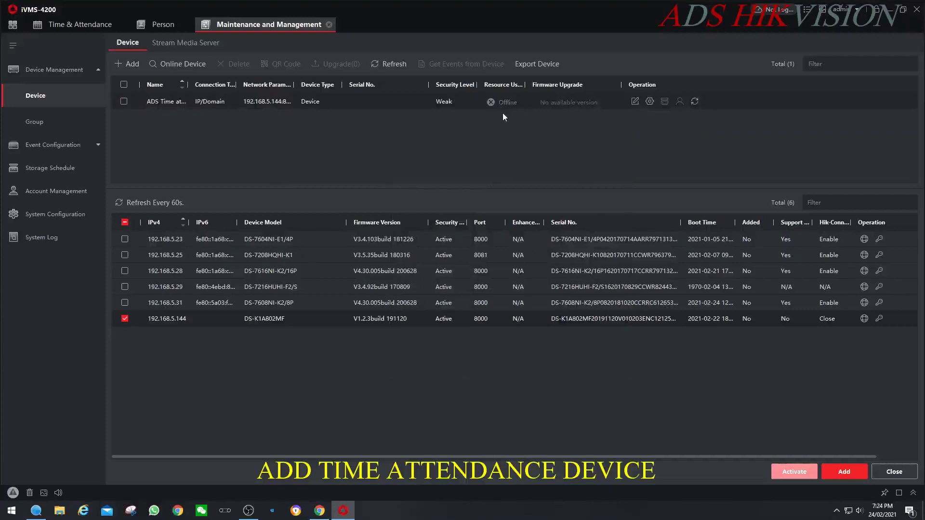
- Check the device's group, showing its encoding channels, access points and alarm outputs
left_click(35, 122)
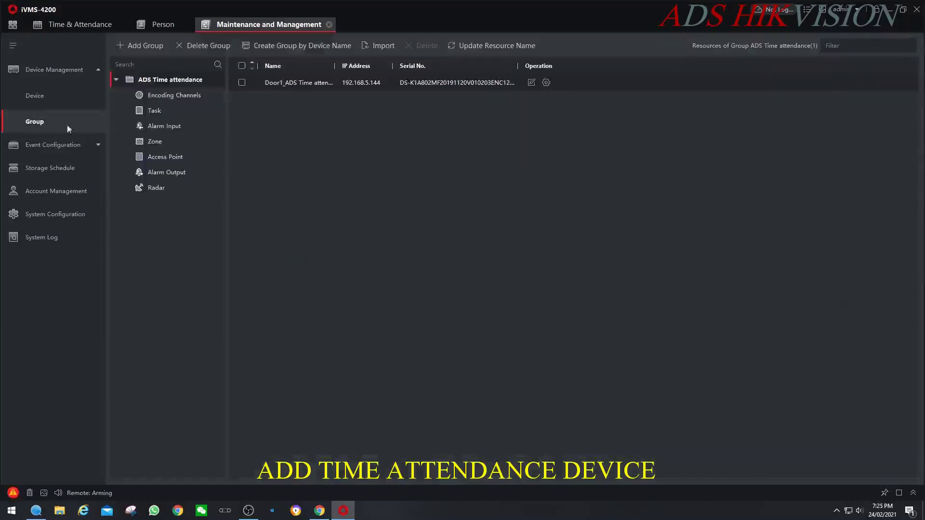
left_click(169, 95)
left_click(174, 157)
left_click(179, 173)
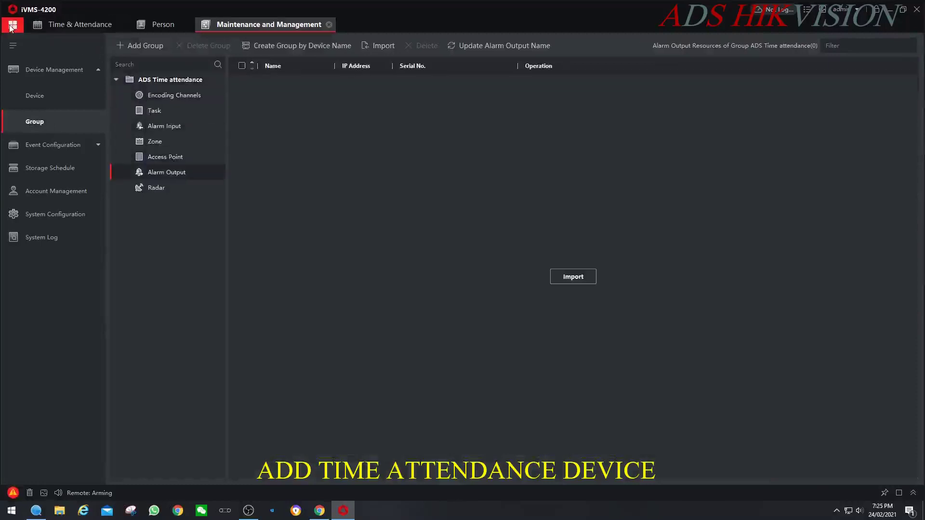
left_click(60, 215)
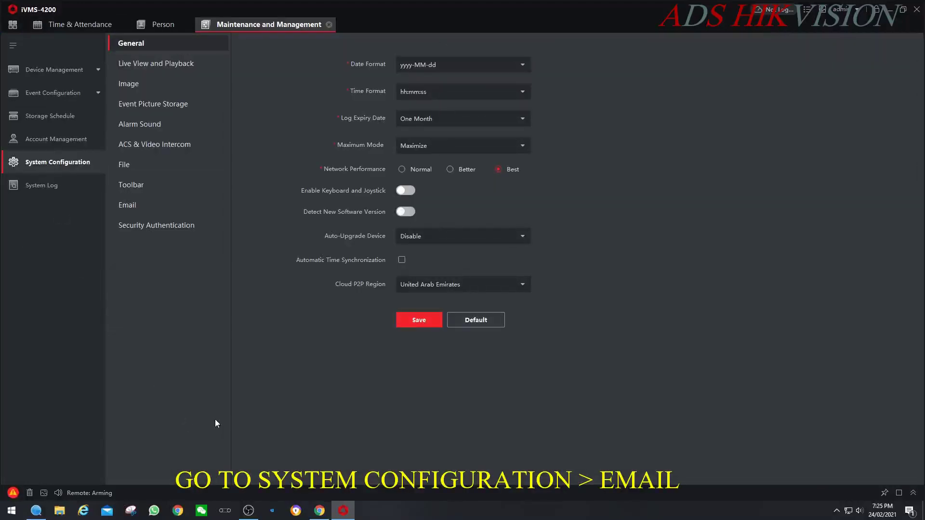
- Enter smtp.gmail.com as the SMTP server and choose STARTTLS encryption
left_click(128, 208)
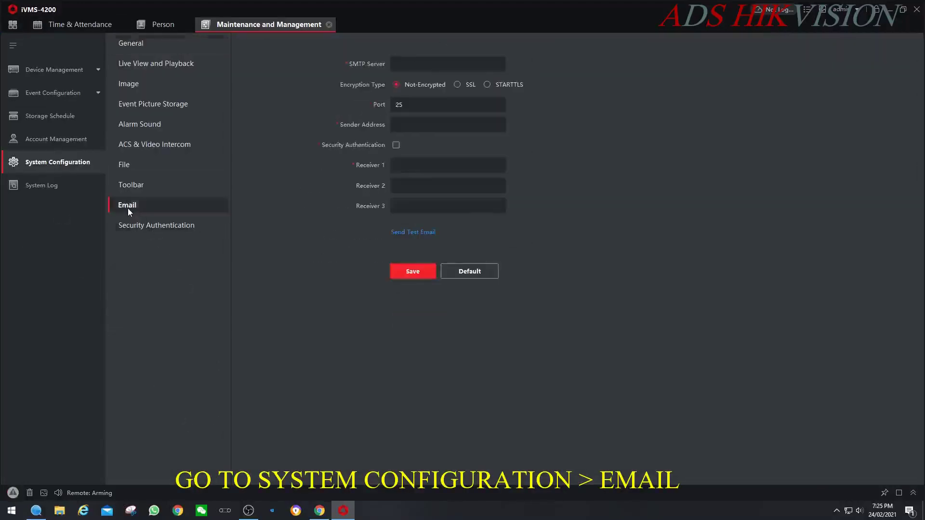
left_click(448, 63)
type("smtp.gmail.com")
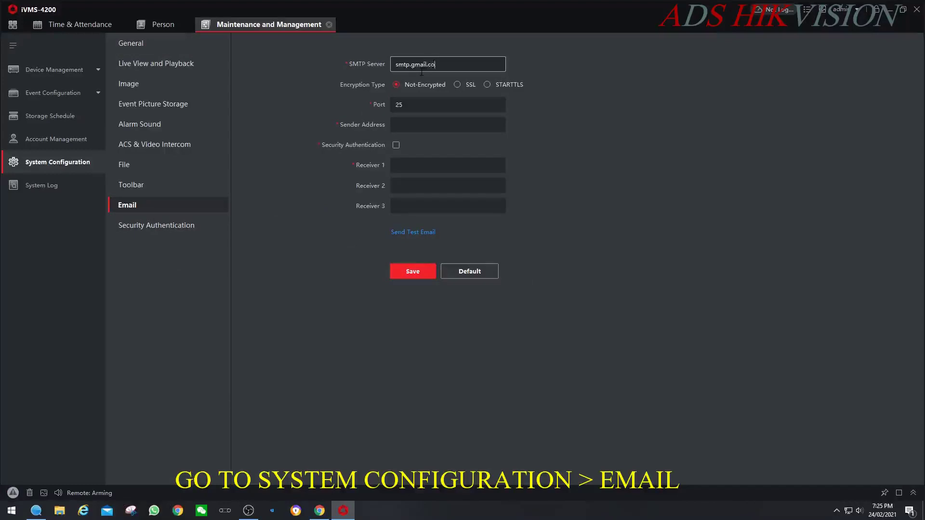
left_click(487, 84)
left_click(411, 124)
- Change the port to 587, enter the sender's Gmail address, and enable security authentication
left_click(402, 104)
key("BackSpace")
key("BackSpace")
type("587")
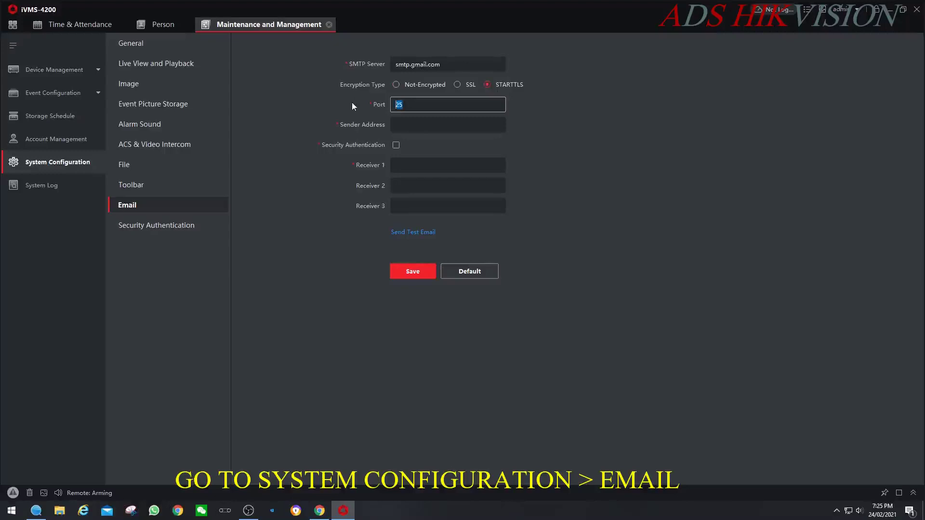
left_click(412, 126)
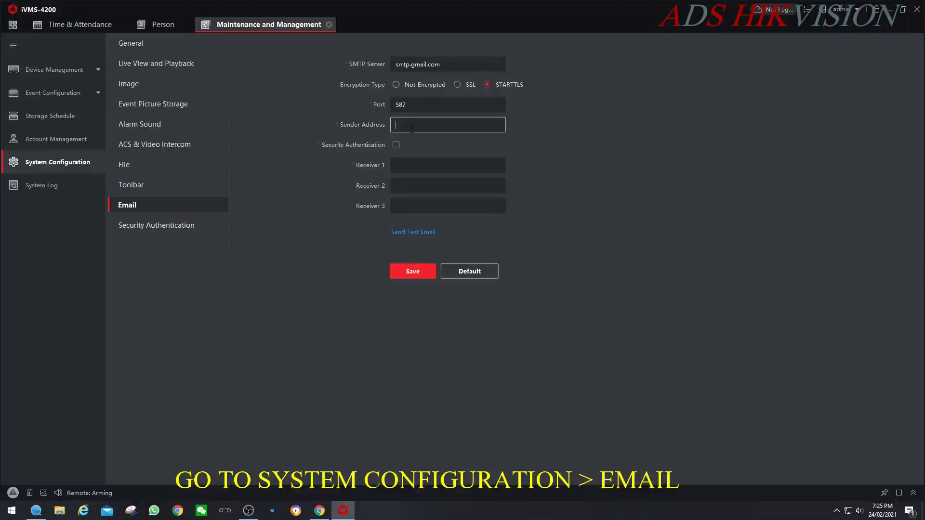
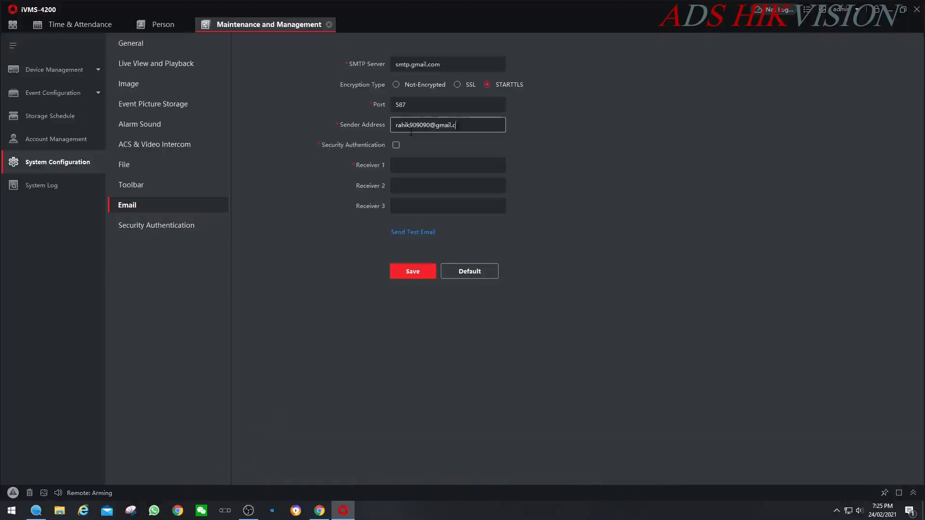
left_click(396, 145)
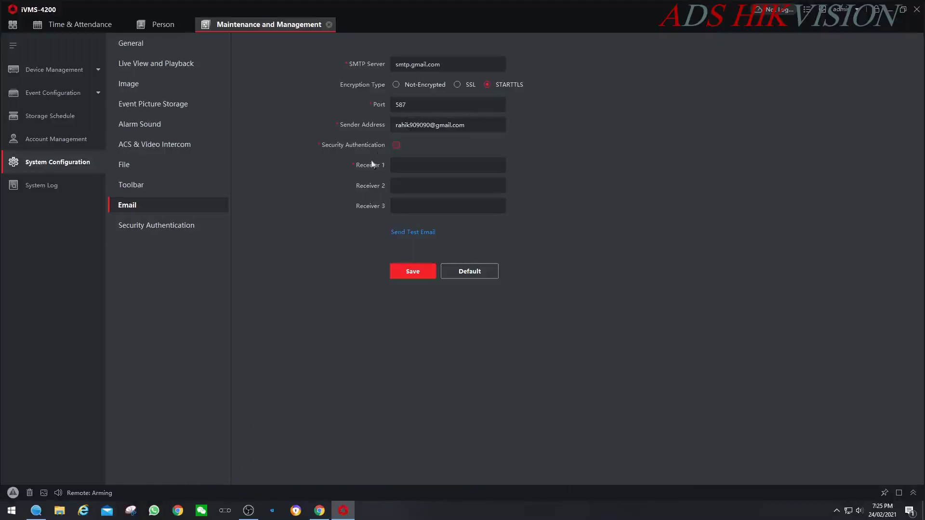
- Enter the mail account's user name and password
left_click(407, 165)
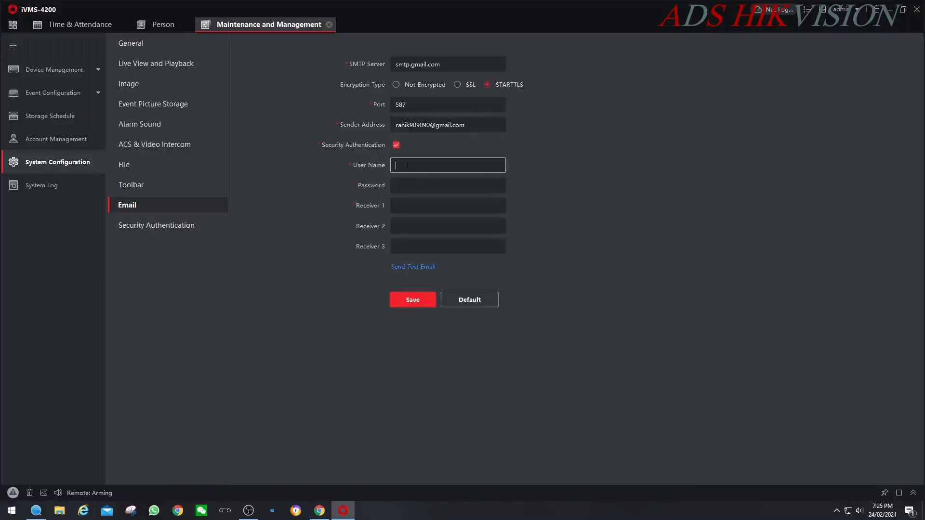
left_click(415, 186)
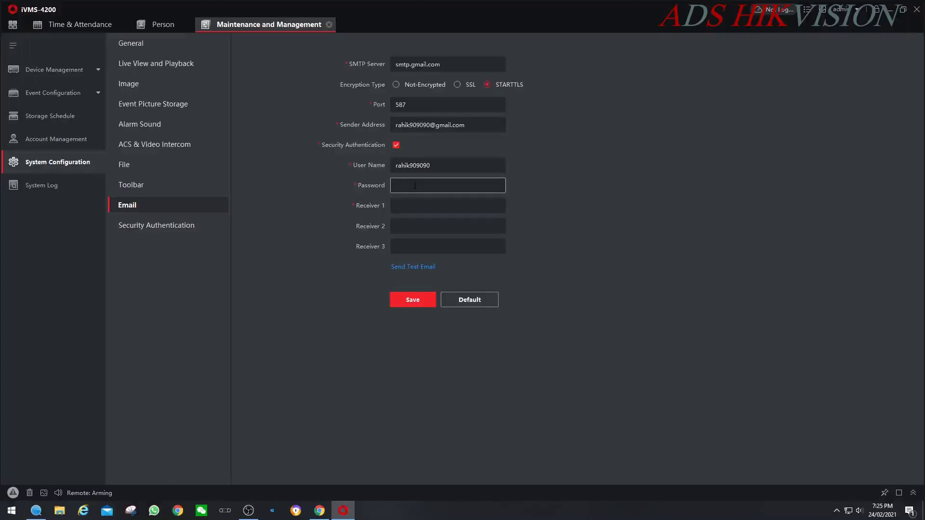
type("*********")
- Fill in the Receiver 1 and Receiver 2 Gmail addresses, correcting typos along the way
left_click(424, 205)
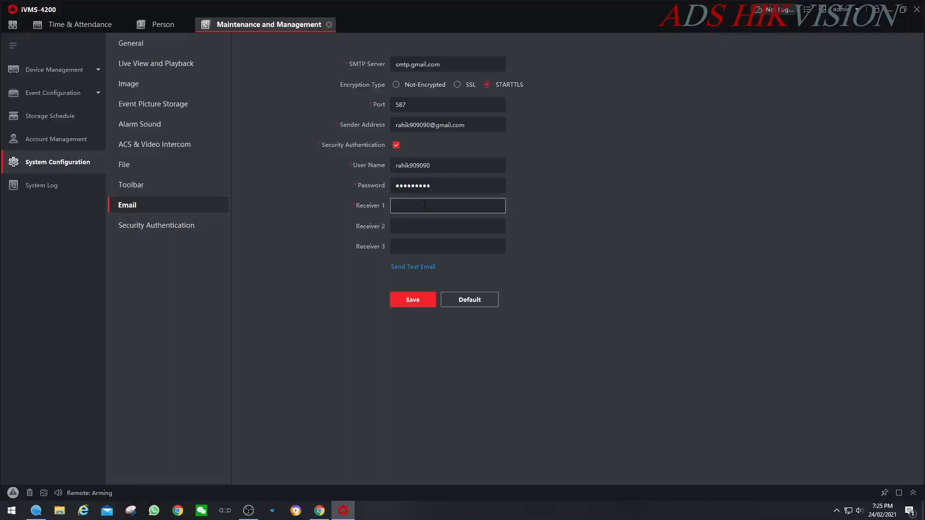
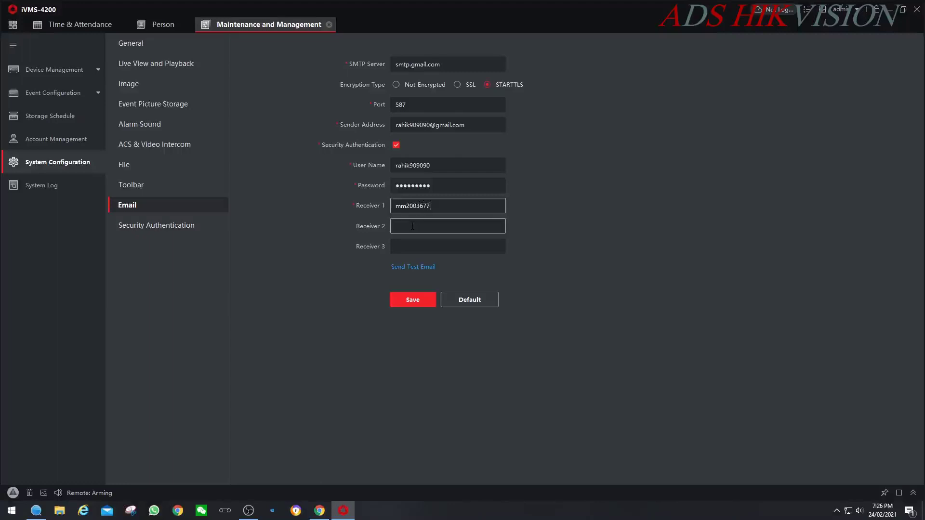
left_click(412, 226)
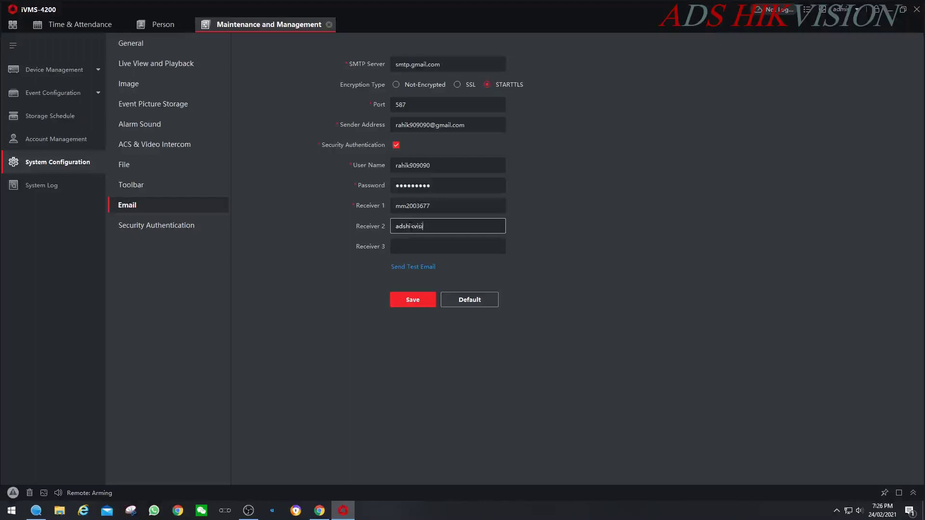
left_click(441, 207)
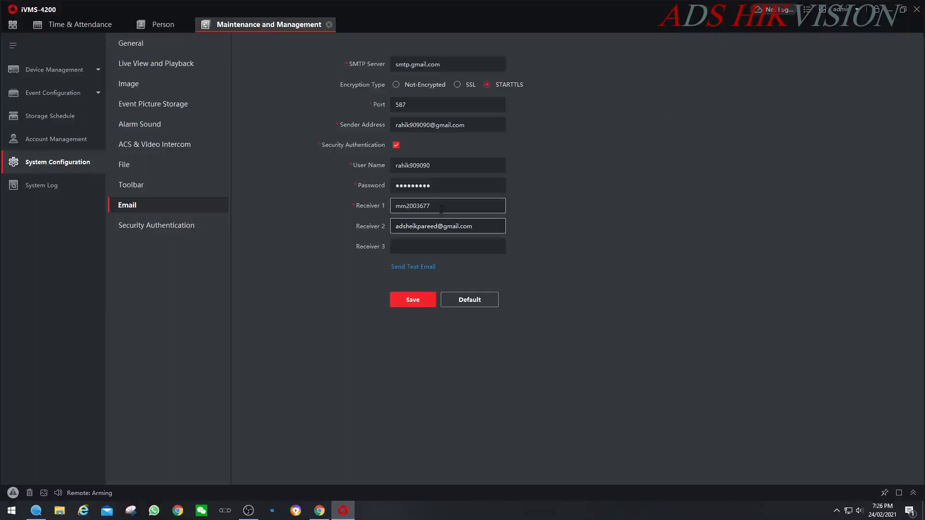
type("@gmail.com")
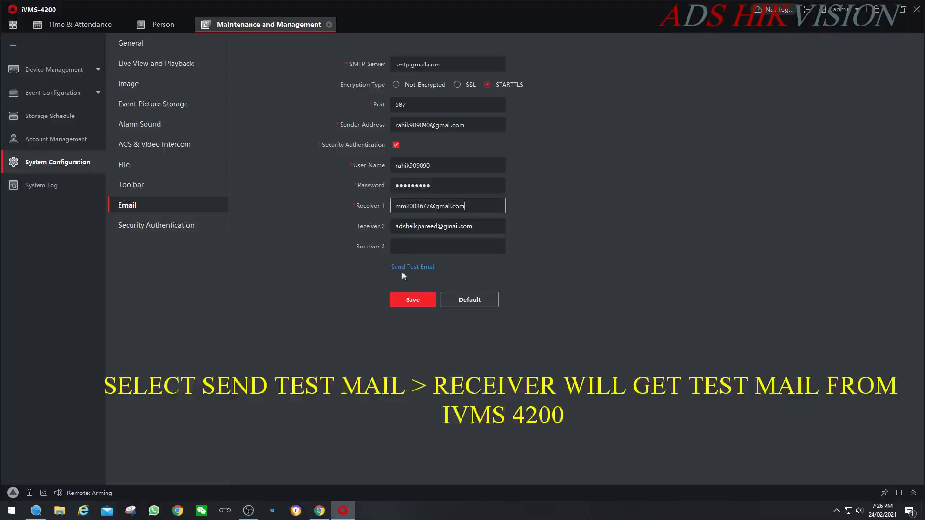
- Save the email settings and send a test email that reports 'Sending Email succeeded'
left_click(406, 299)
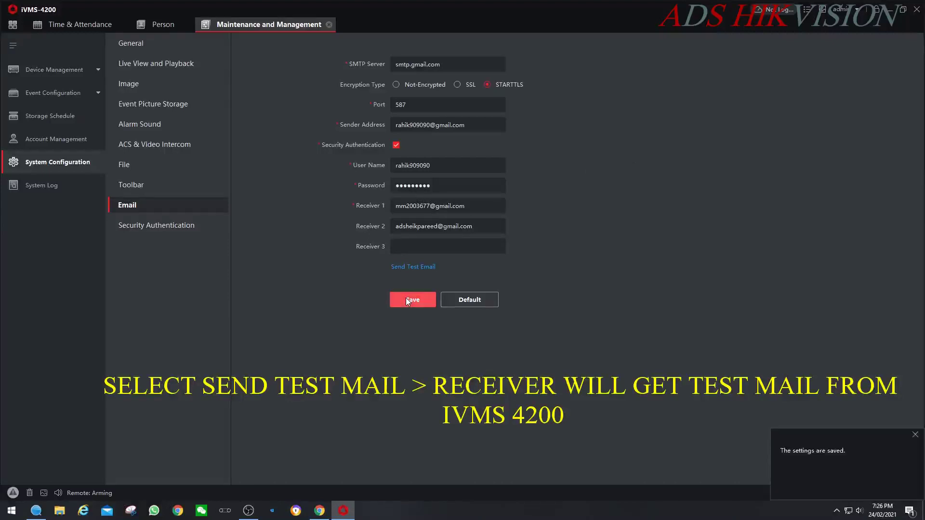
left_click(412, 267)
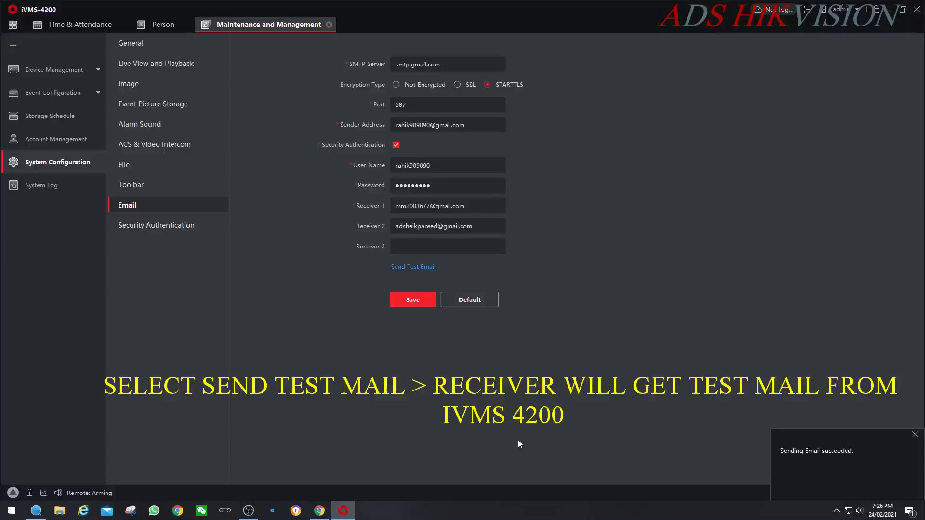
left_click(84, 24)
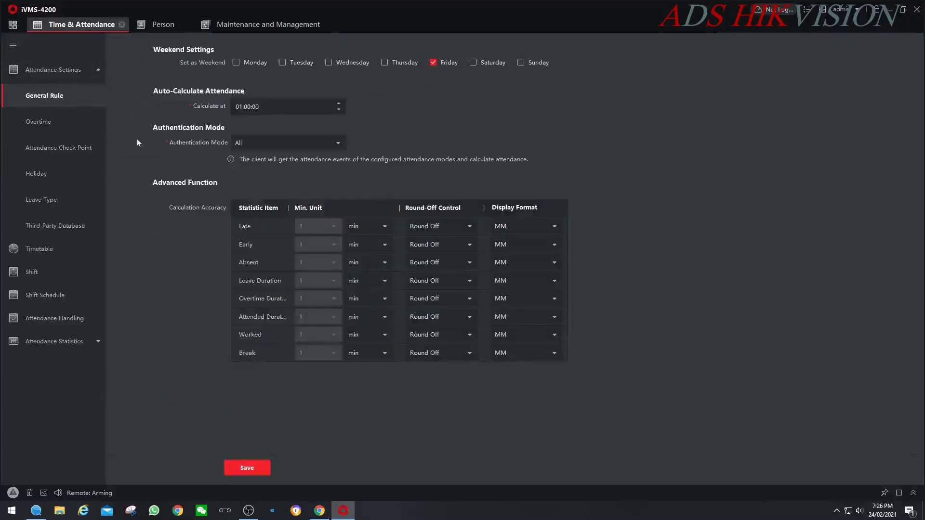
- Look through the ADS timetable, ADS shift and February shift schedule, then open Attendance Record
left_click(35, 248)
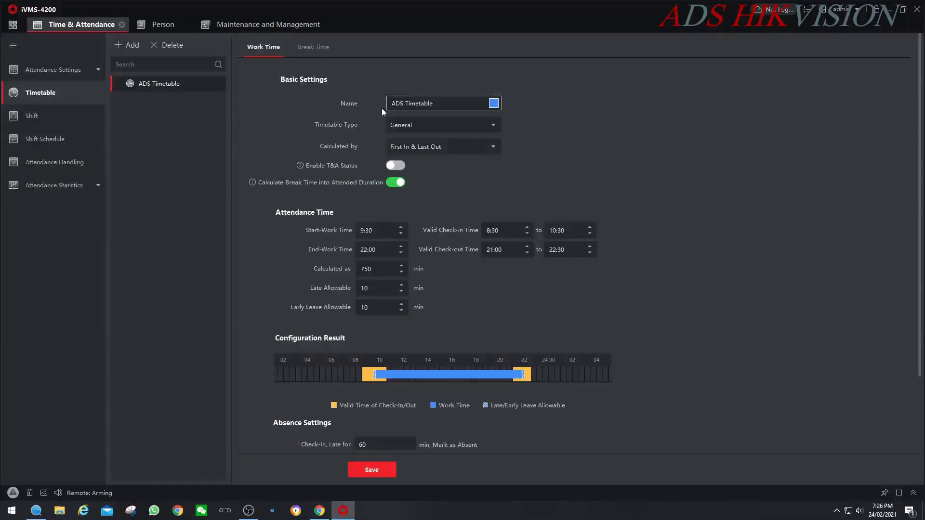
left_click(32, 124)
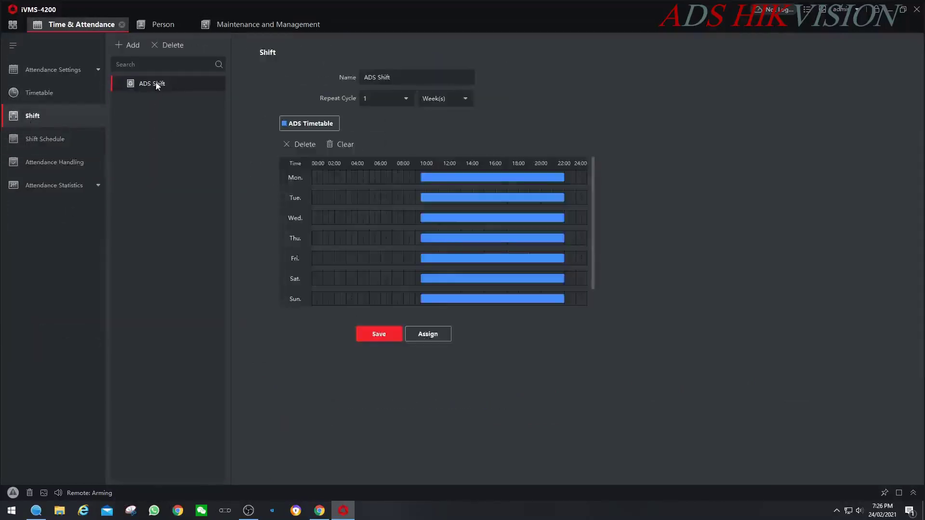
left_click(54, 140)
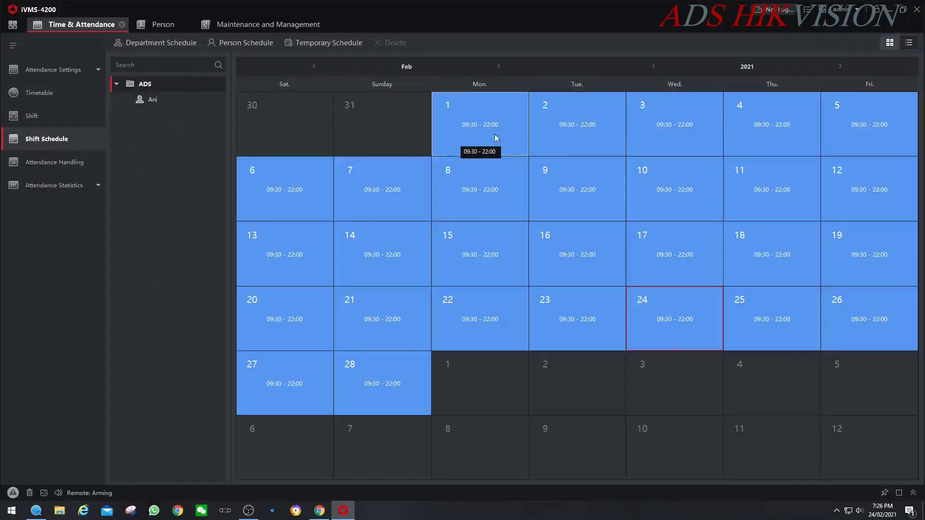
left_click(62, 188)
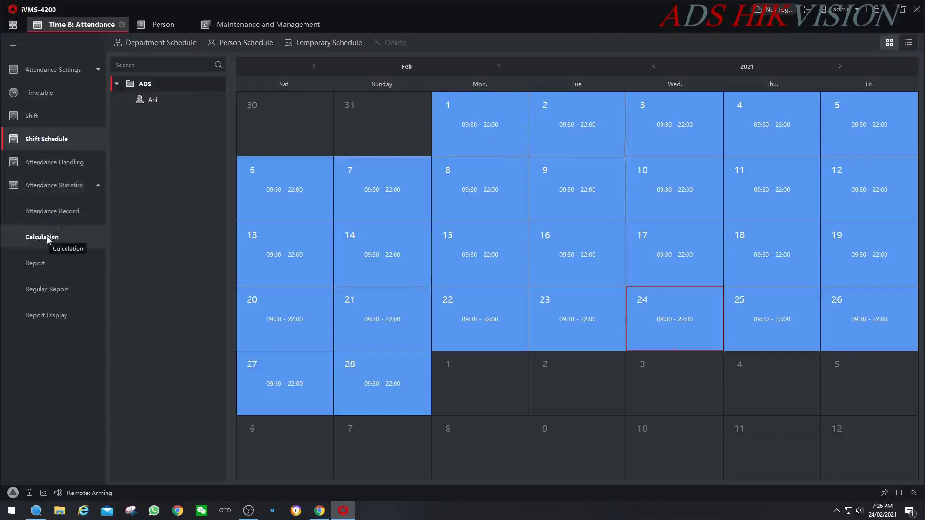
left_click(50, 215)
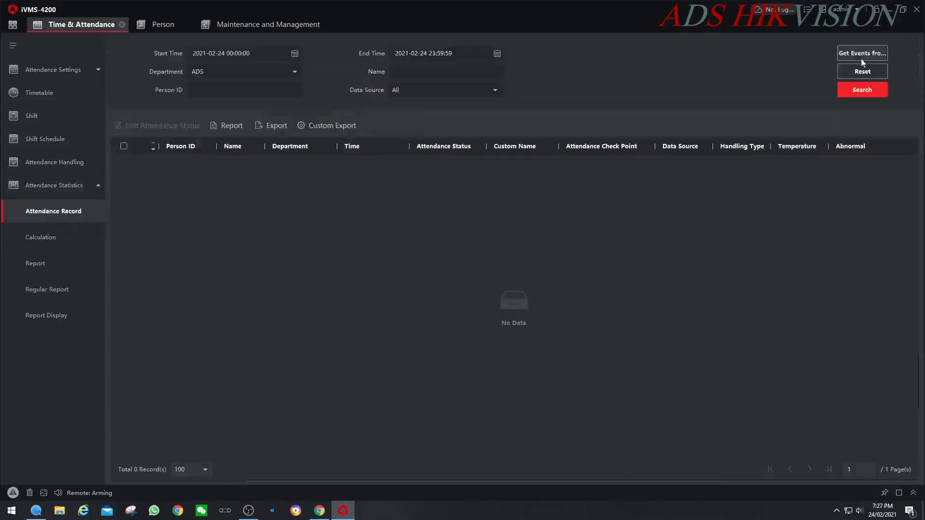
- Set the search start to 2021-02-01 and get events from all devices, which finds no new records
left_click(293, 55)
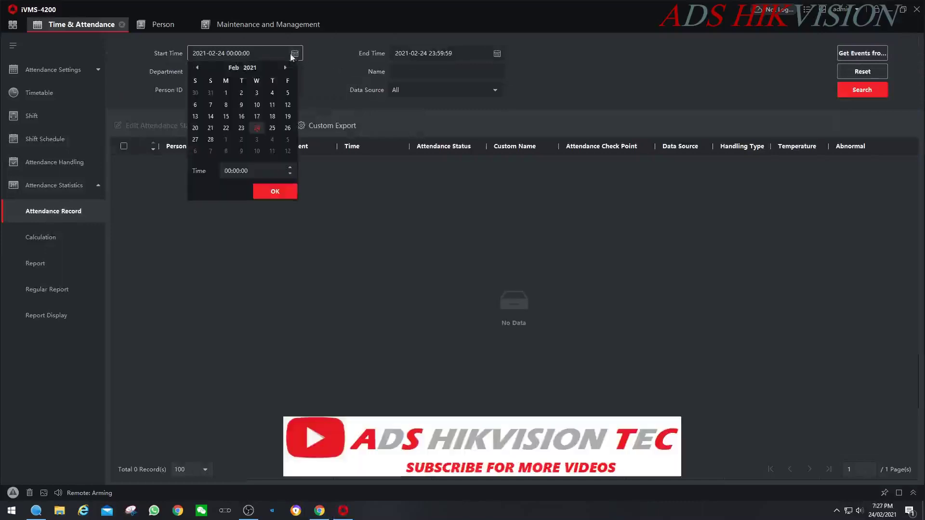
left_click(226, 92)
left_click(275, 192)
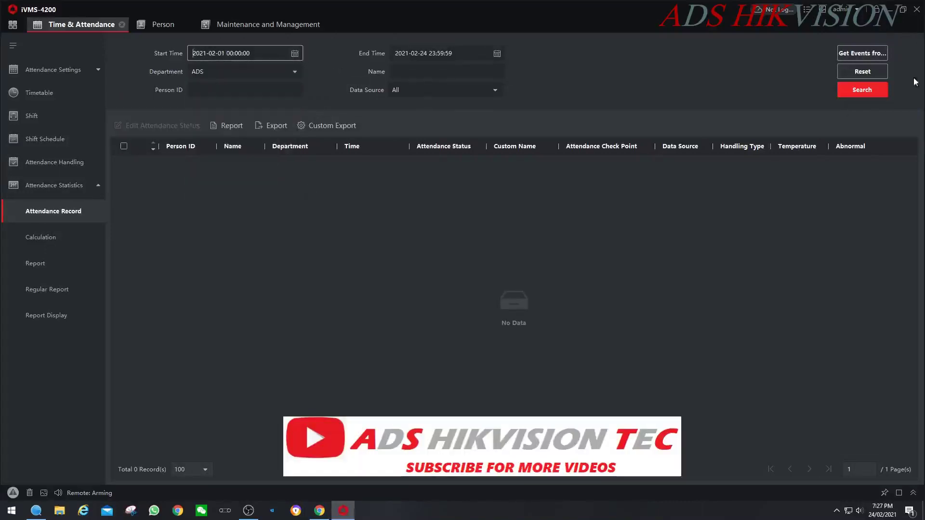
left_click(858, 54)
left_click(834, 135)
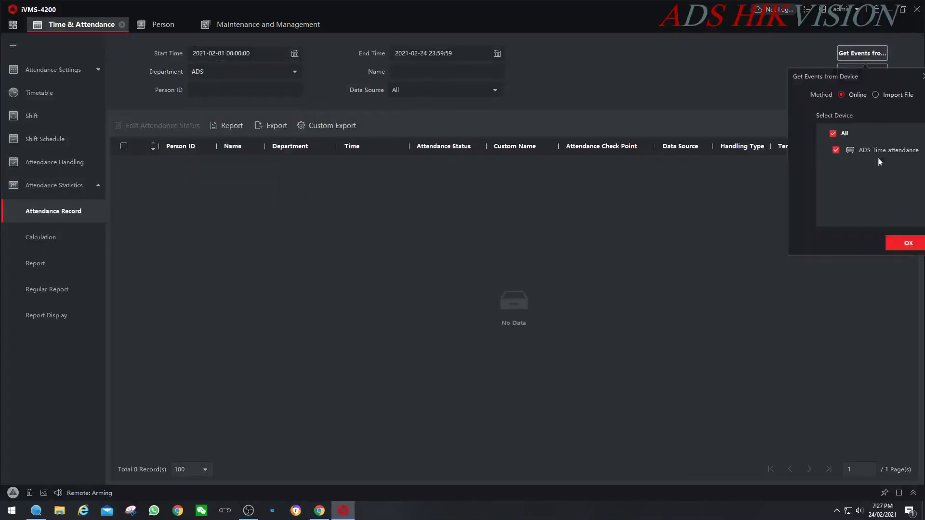
left_click(906, 243)
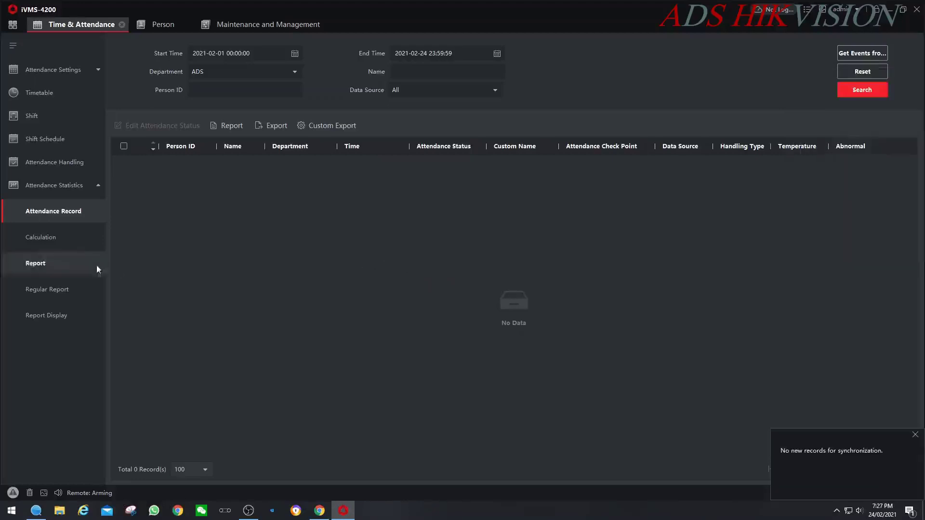
left_click(19, 238)
- Calculate attendance from 2021-02-01 to 2021-02-24
left_click(290, 48)
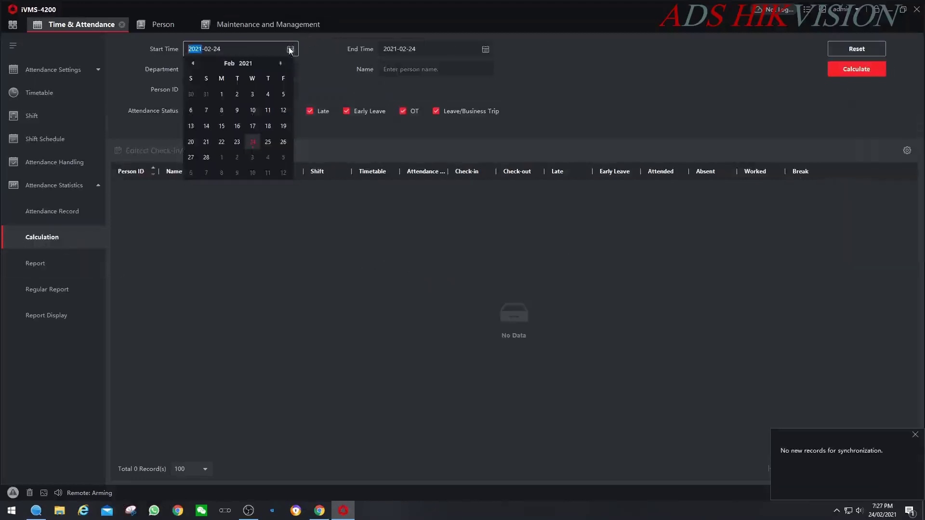
left_click(239, 93)
left_click(843, 73)
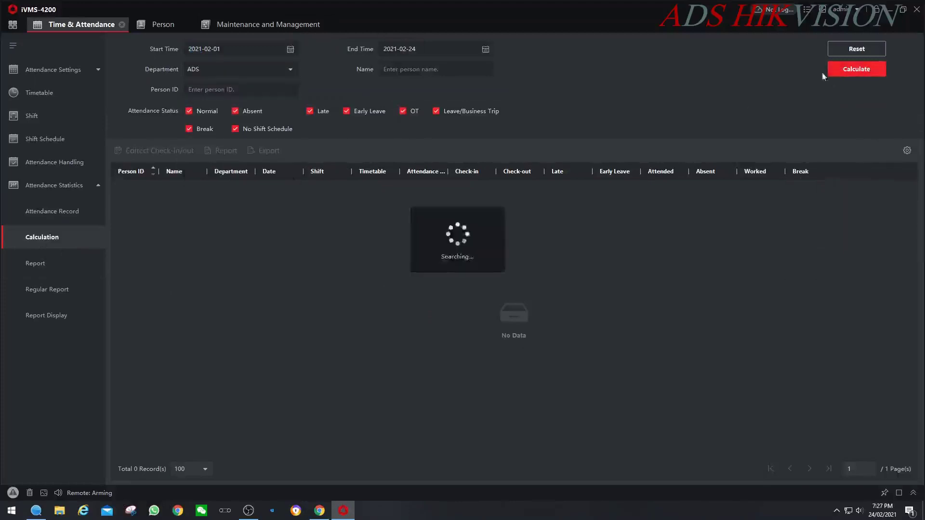
- Generate and review a Daily report for the ADS department starting 2021-02-01
left_click(25, 268)
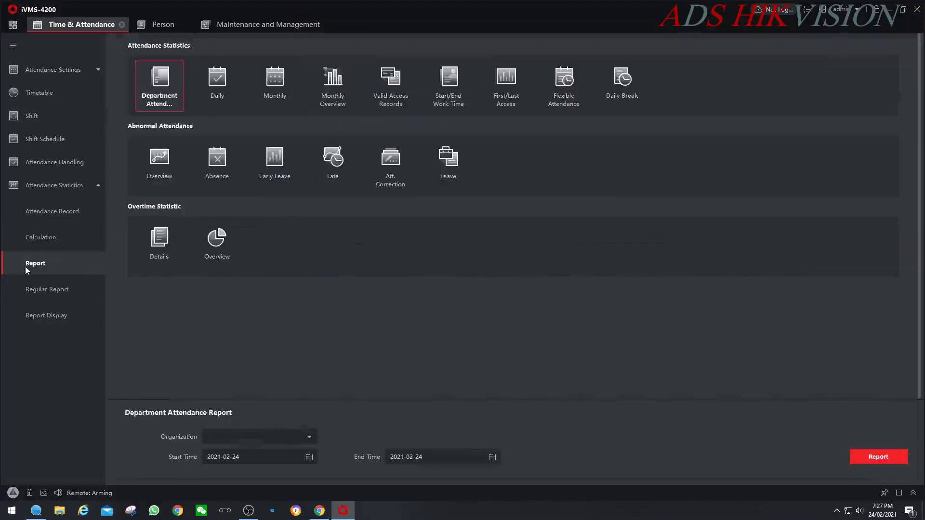
left_click(224, 91)
left_click(305, 436)
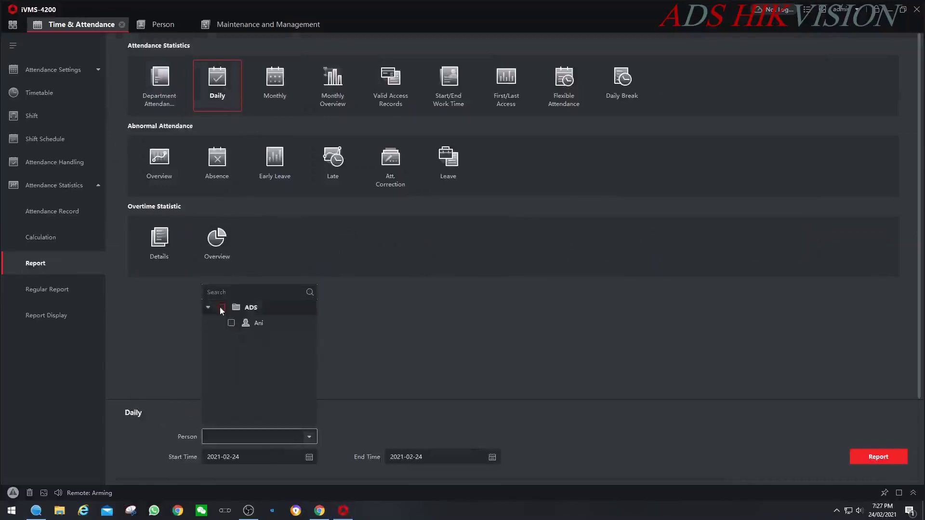
left_click(221, 307)
left_click(310, 457)
left_click(240, 363)
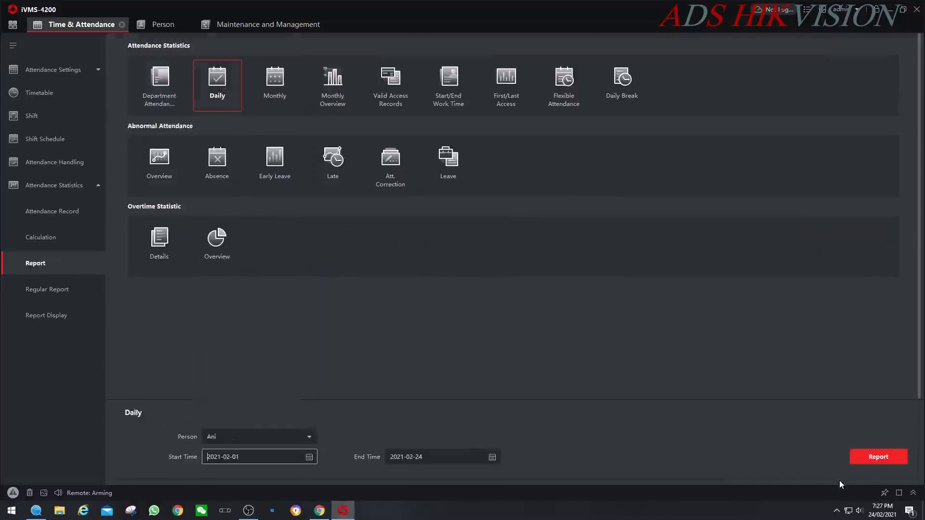
left_click(856, 457)
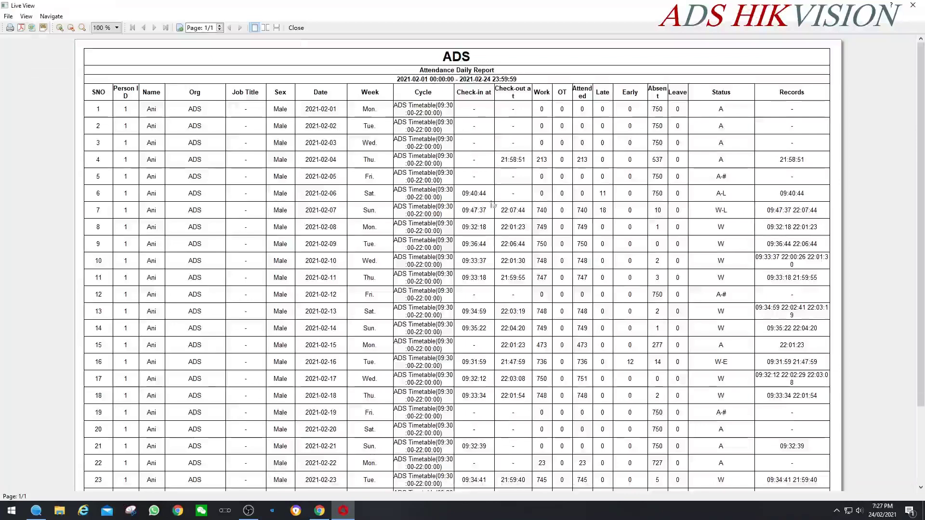
scroll(545, 327, "down", 3)
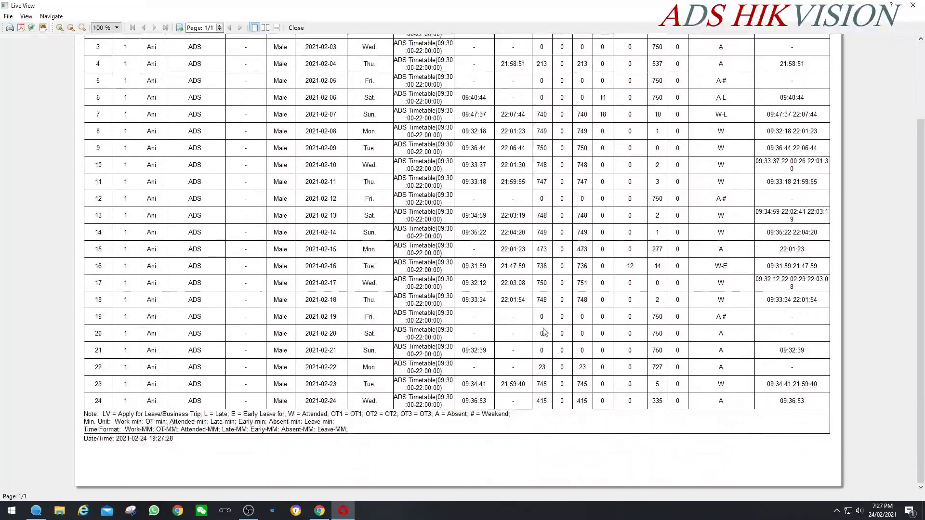
left_click(915, 5)
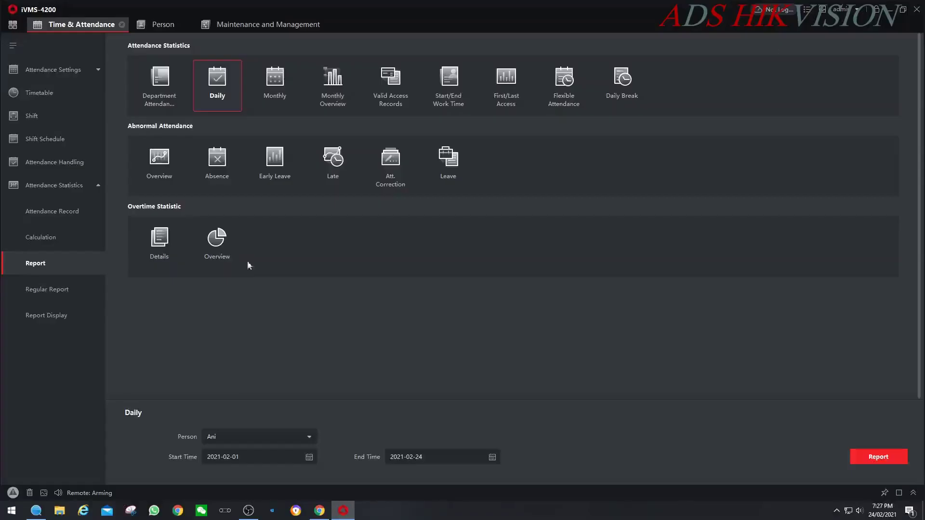
left_click(48, 294)
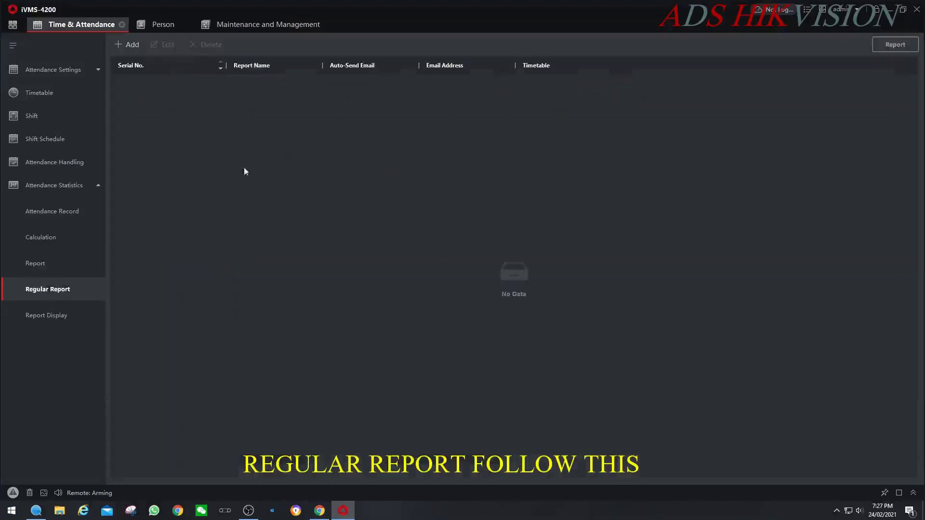
- Add a regular report named 'ADS online Report' as a Monthly Report covering the ADS group
left_click(126, 45)
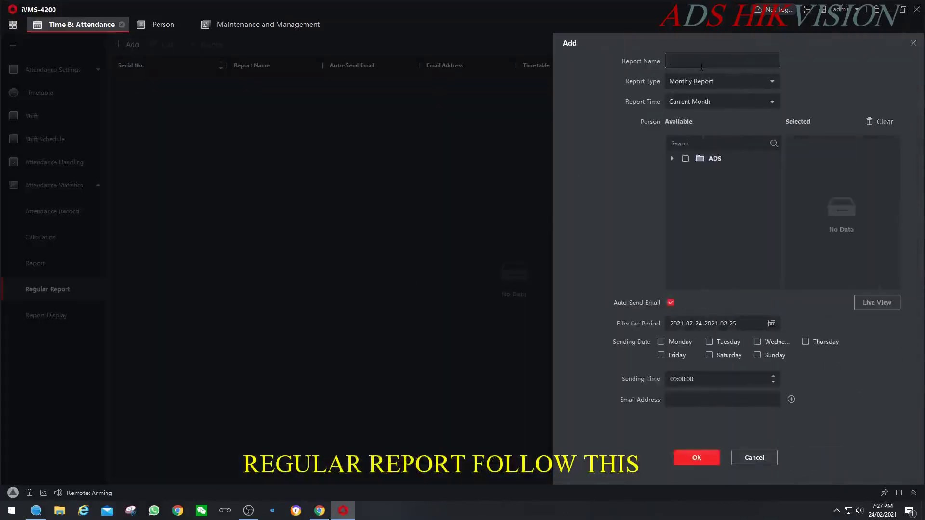
type("ADS online Report")
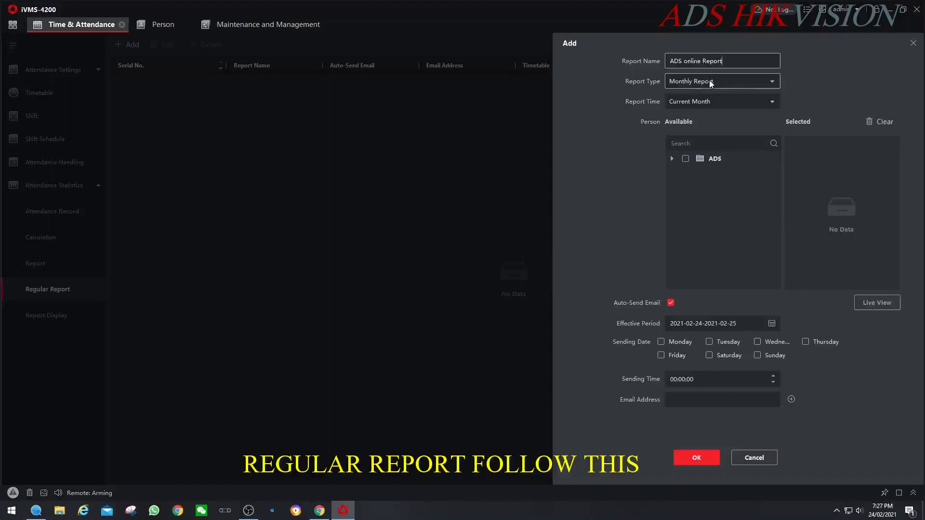
left_click(710, 82)
left_click(689, 96)
left_click(686, 159)
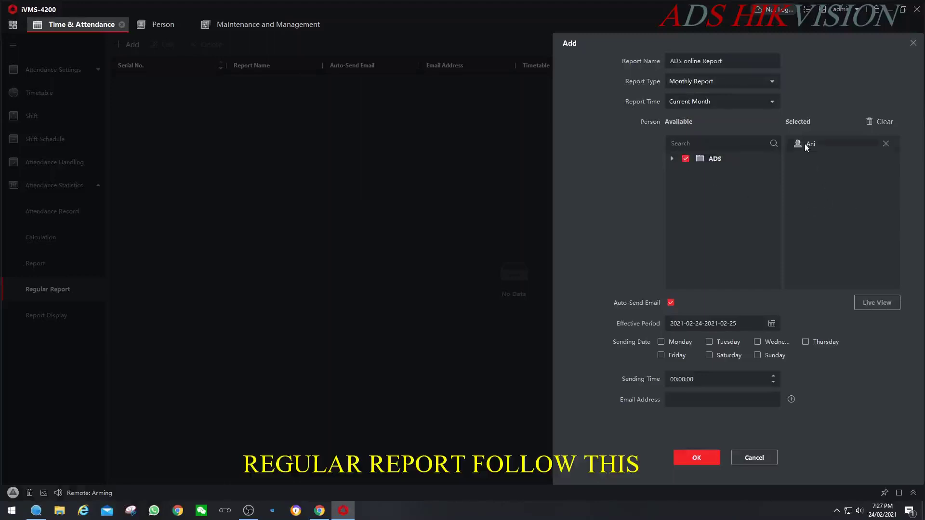
- Tick Monday through Sunday as sending dates
left_click(661, 342)
left_click(708, 342)
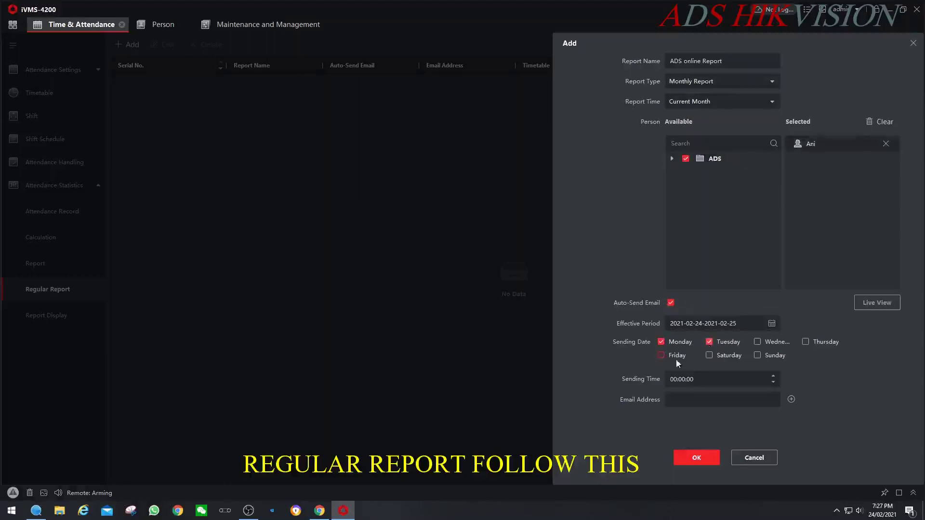
left_click(709, 355)
left_click(758, 342)
left_click(757, 356)
left_click(804, 342)
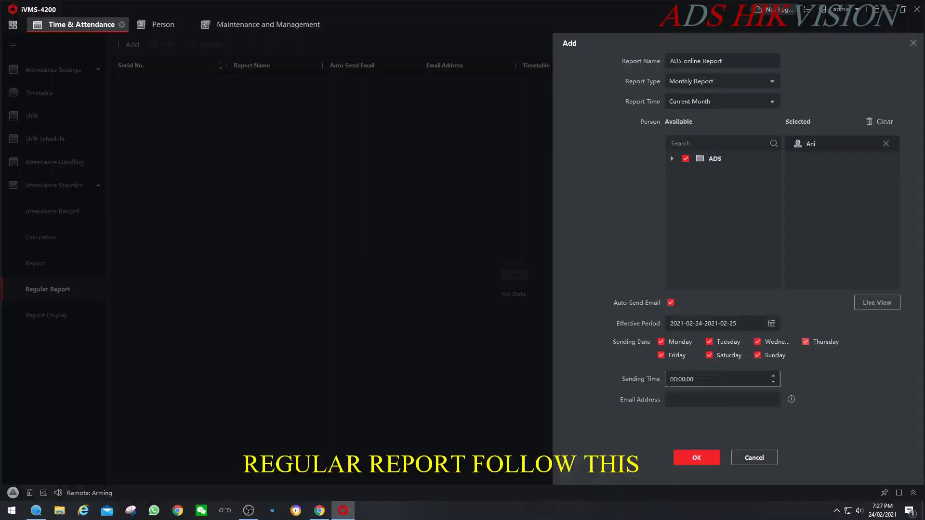
- Set the report's sending time to 19:30:00
left_click(674, 380)
type("07:")
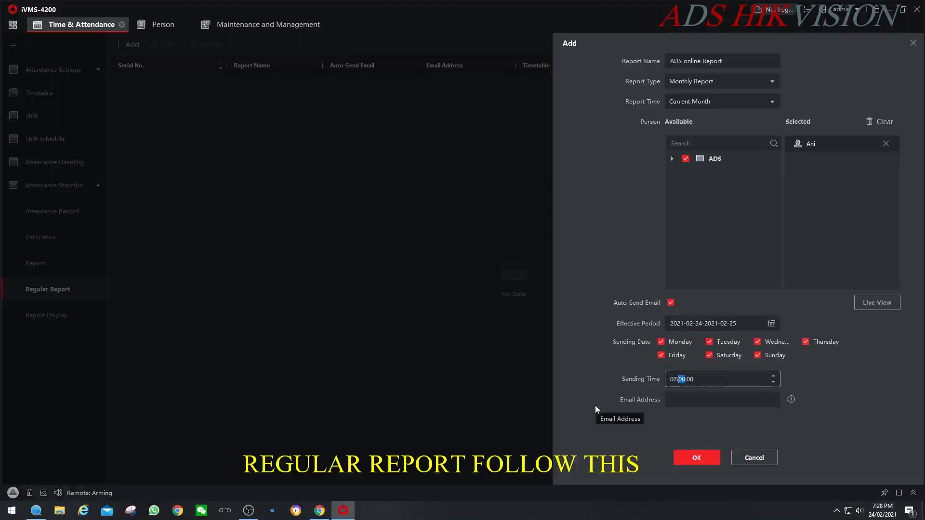
type("29")
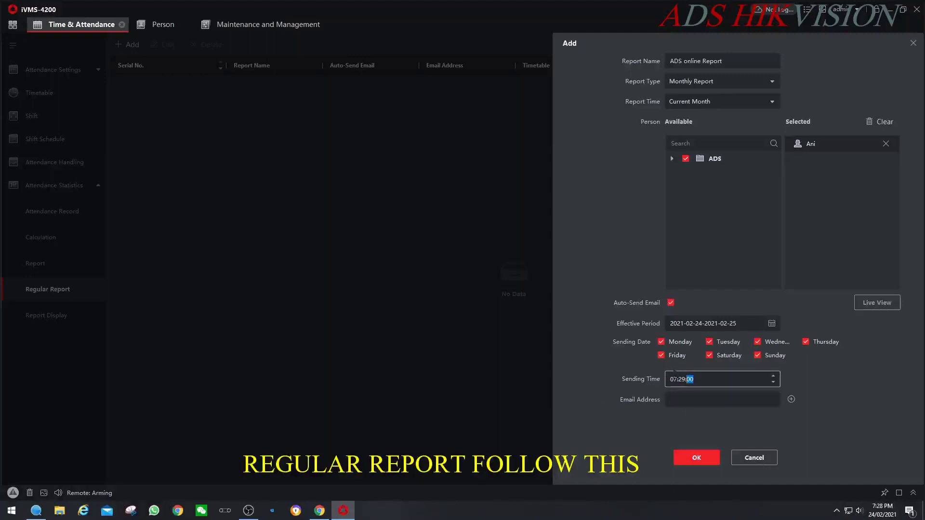
left_click(673, 380)
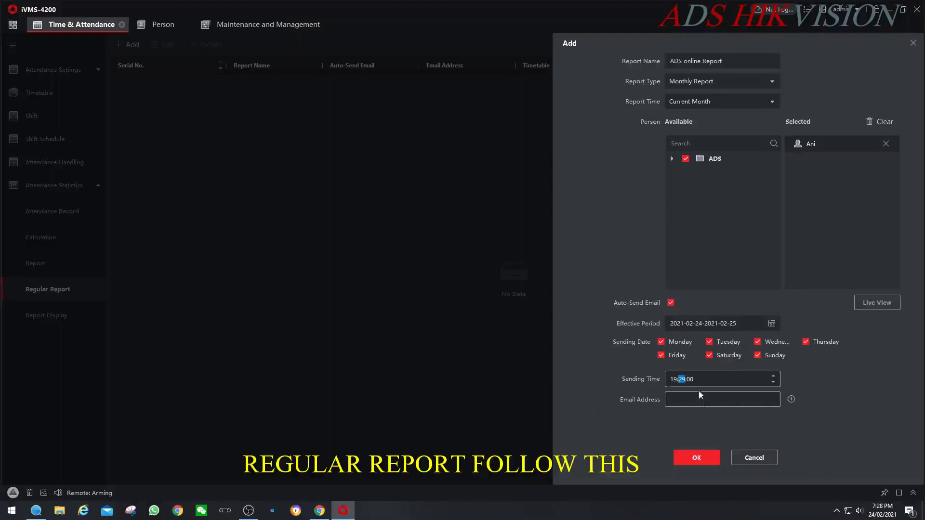
type("25")
type("25")
type("30")
- Add two recipient Gmail addresses and save the regular report
left_click(694, 401)
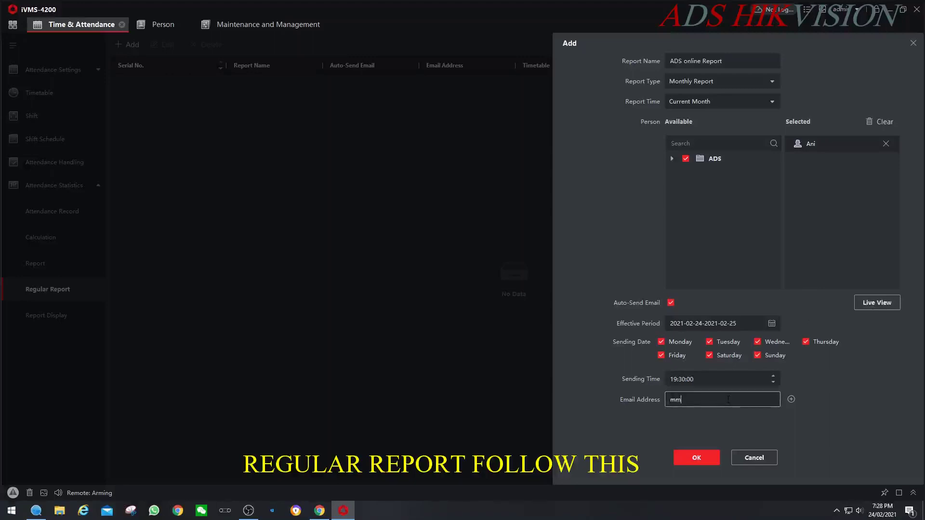
left_click(789, 399)
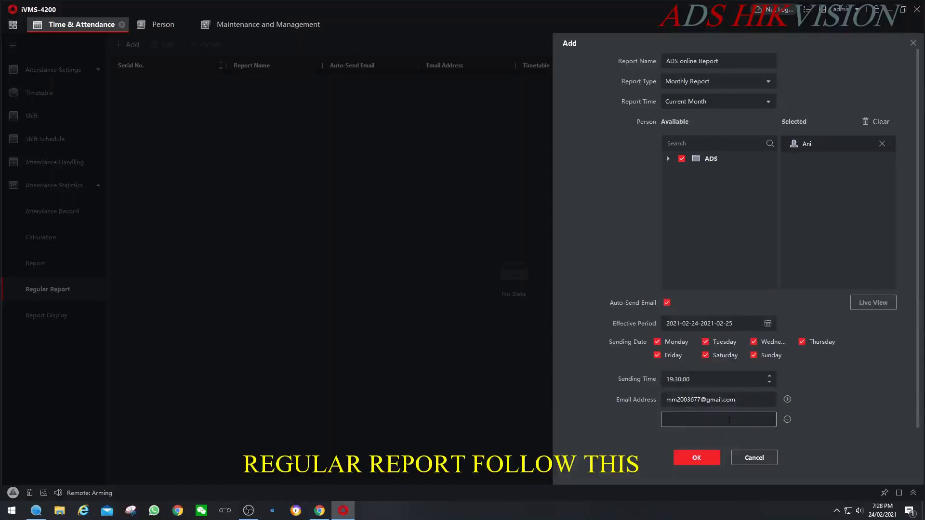
left_click(696, 458)
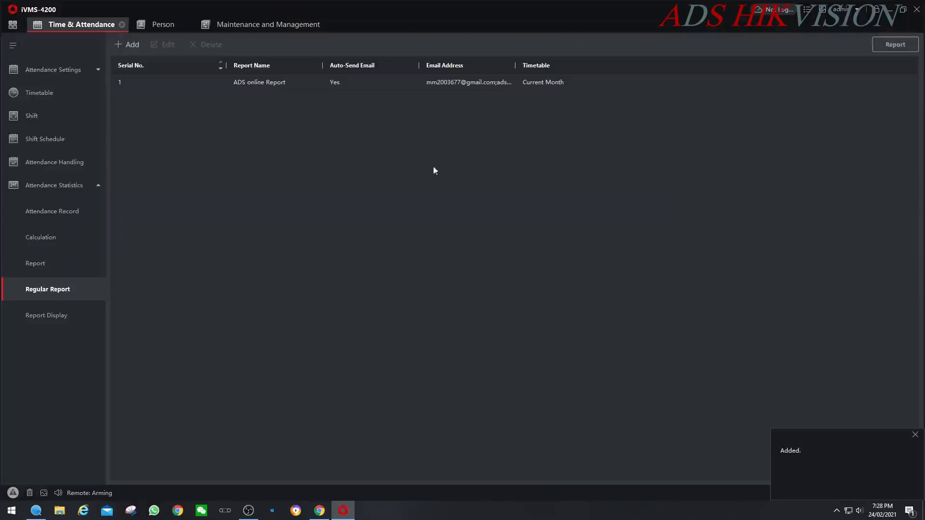
- Preview the ADS online Report attendance table, close it, and launch Chrome
left_click(281, 87)
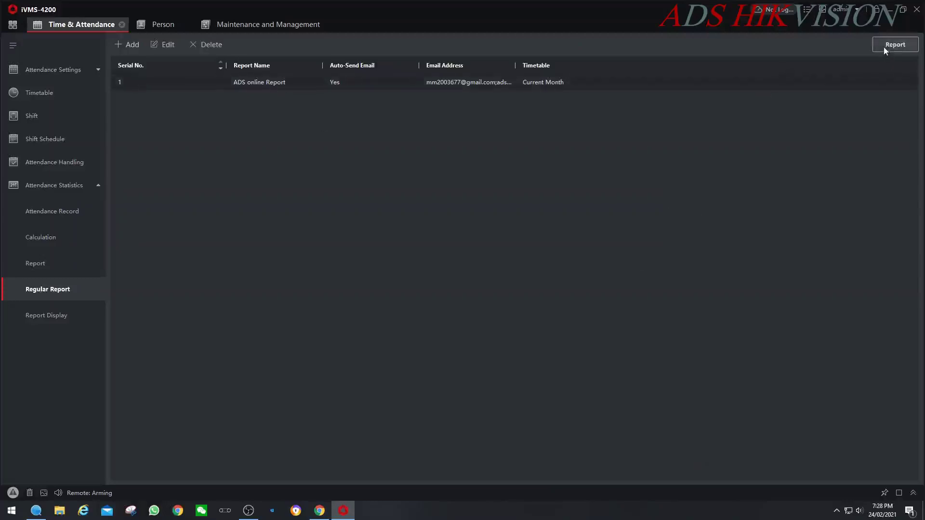
left_click(885, 46)
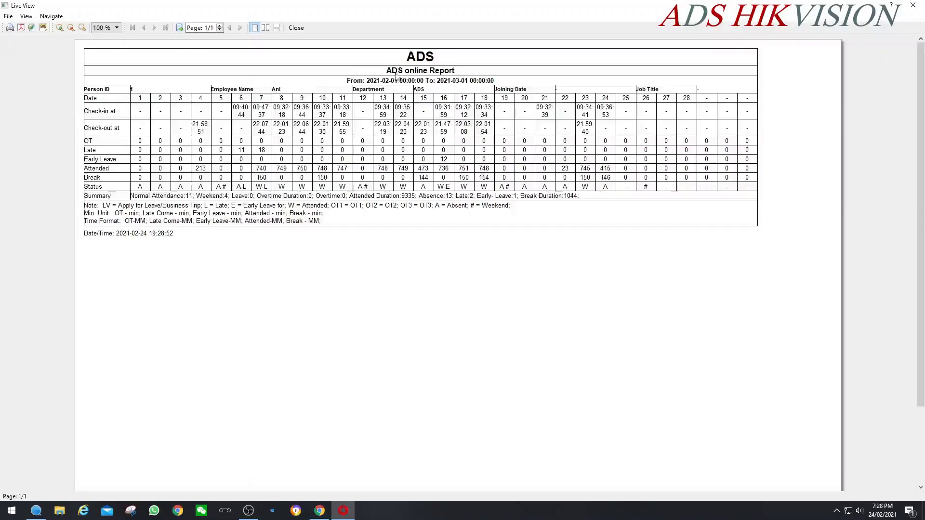
left_click(912, 5)
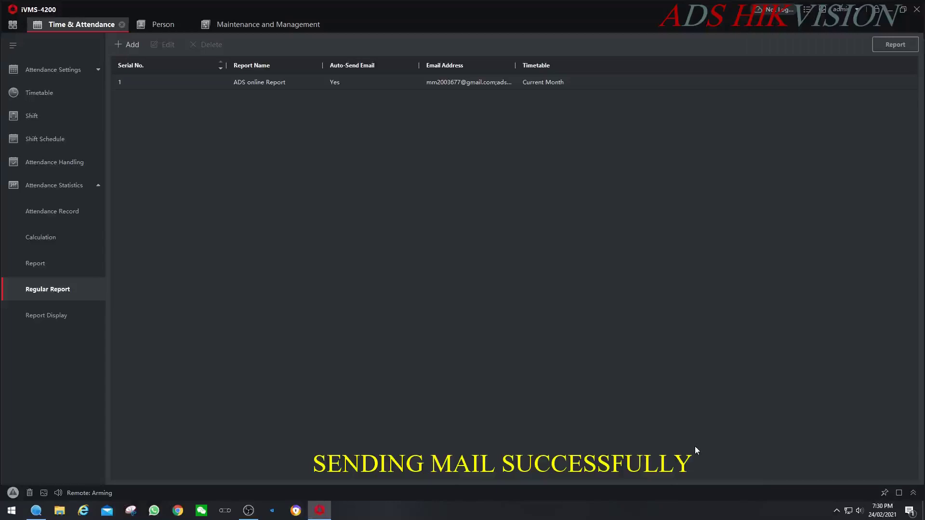
left_click(186, 508)
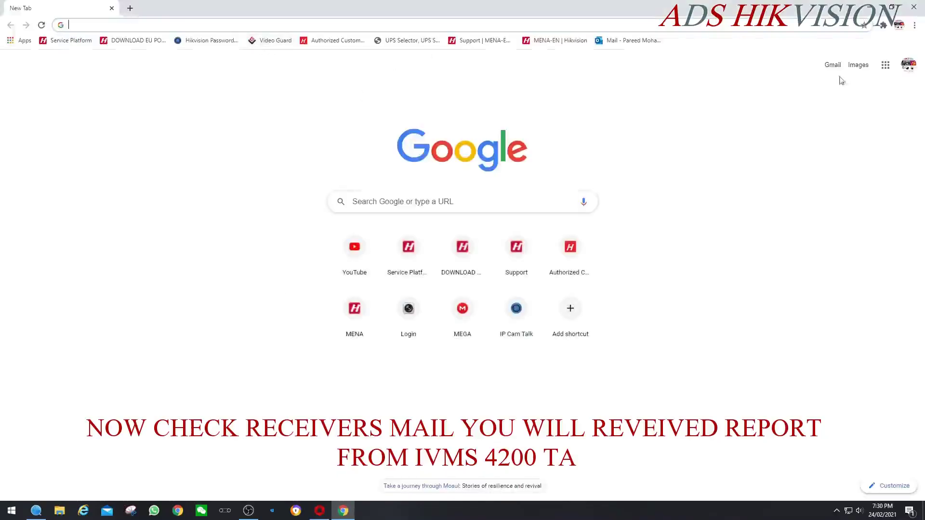
- Refresh the Gmail inbox and open the Attendance Report email carrying Report_MonthReport.xls
left_click(833, 67)
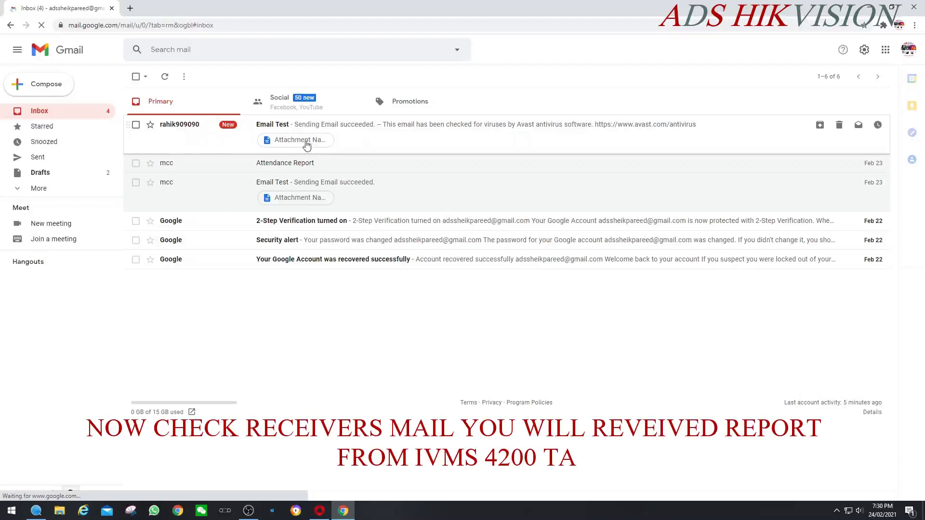
left_click(66, 111)
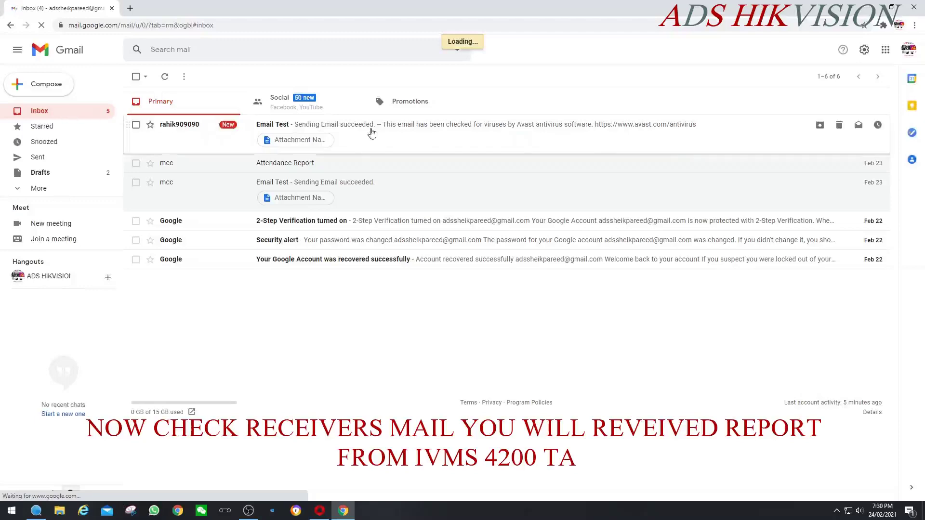
left_click(373, 137)
mouse_move(207, 250)
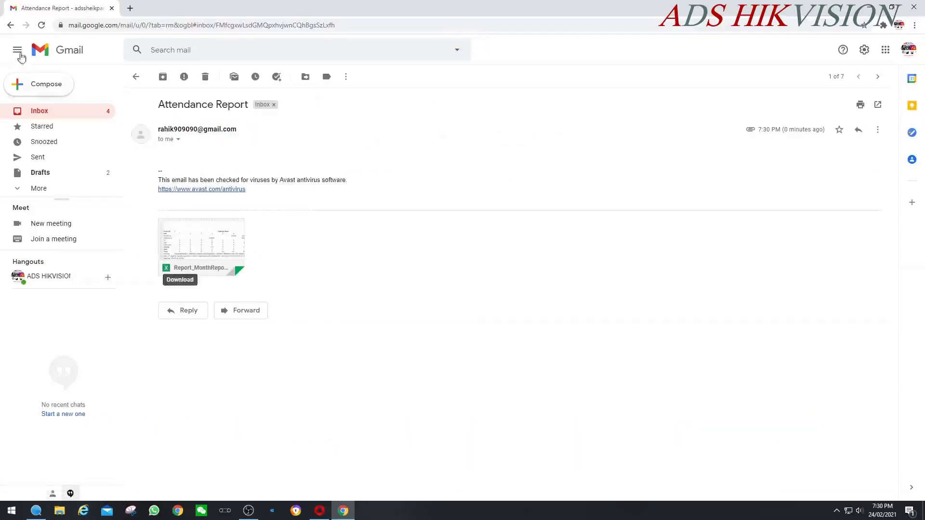
- Download Report_MonthReport.xls from the Attendance Report email and open it in Excel, accepting the format warning
left_click(10, 25)
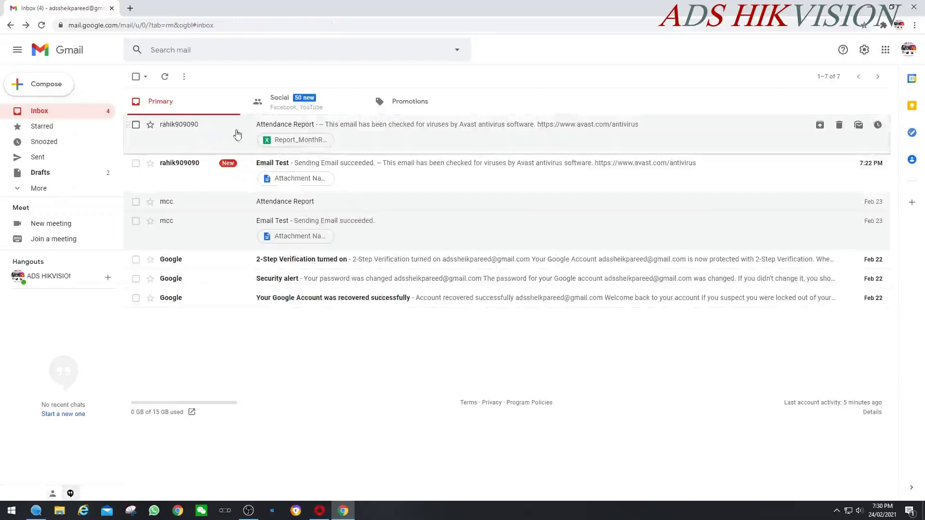
left_click(365, 144)
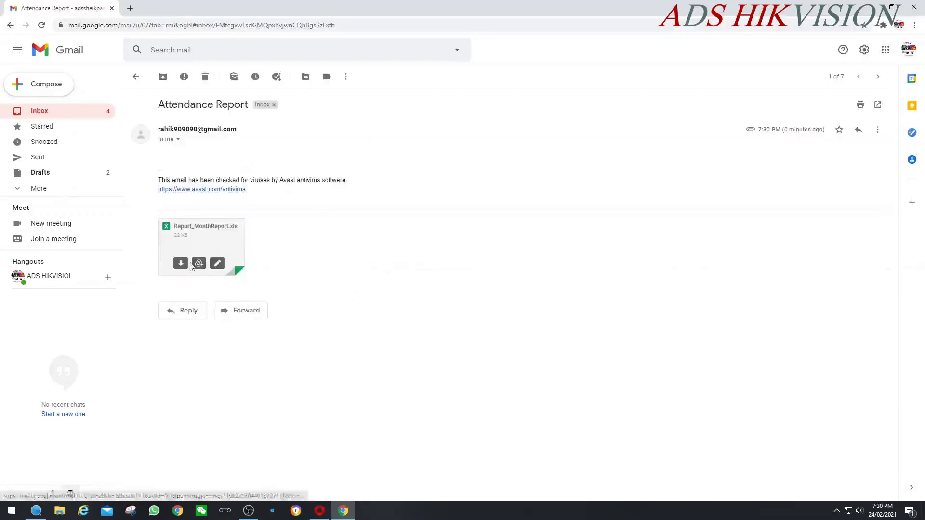
left_click(180, 264)
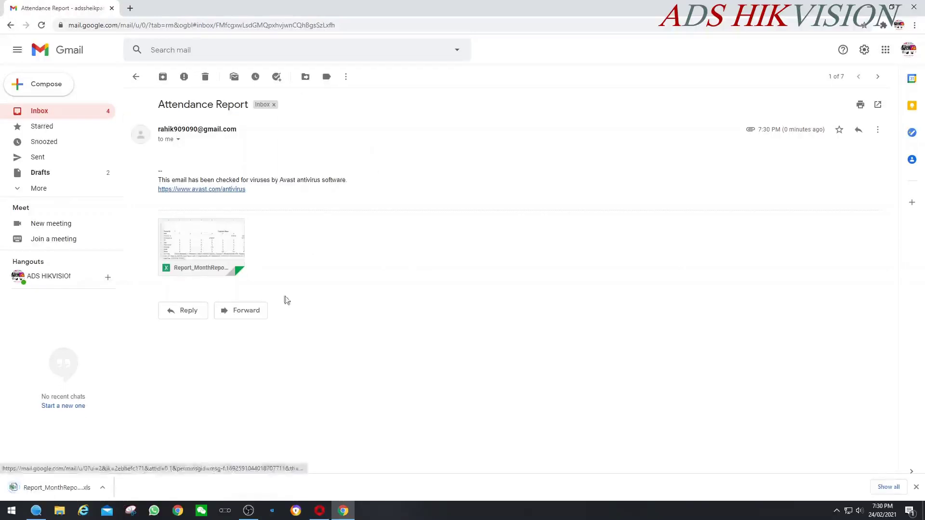
left_click(7, 497)
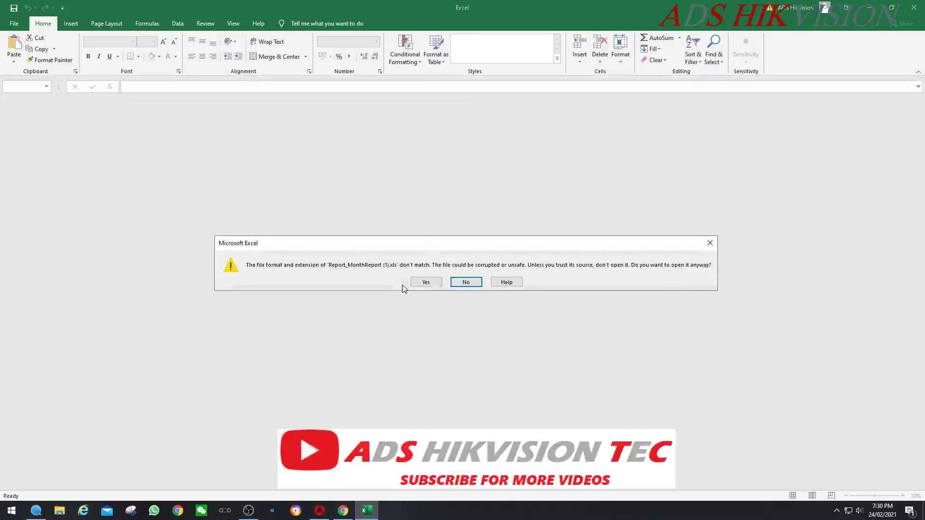
left_click(413, 283)
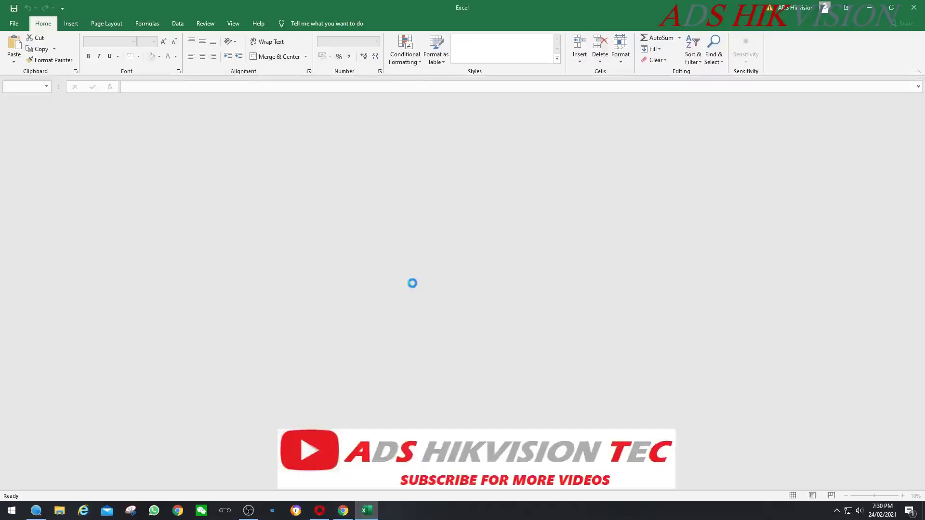